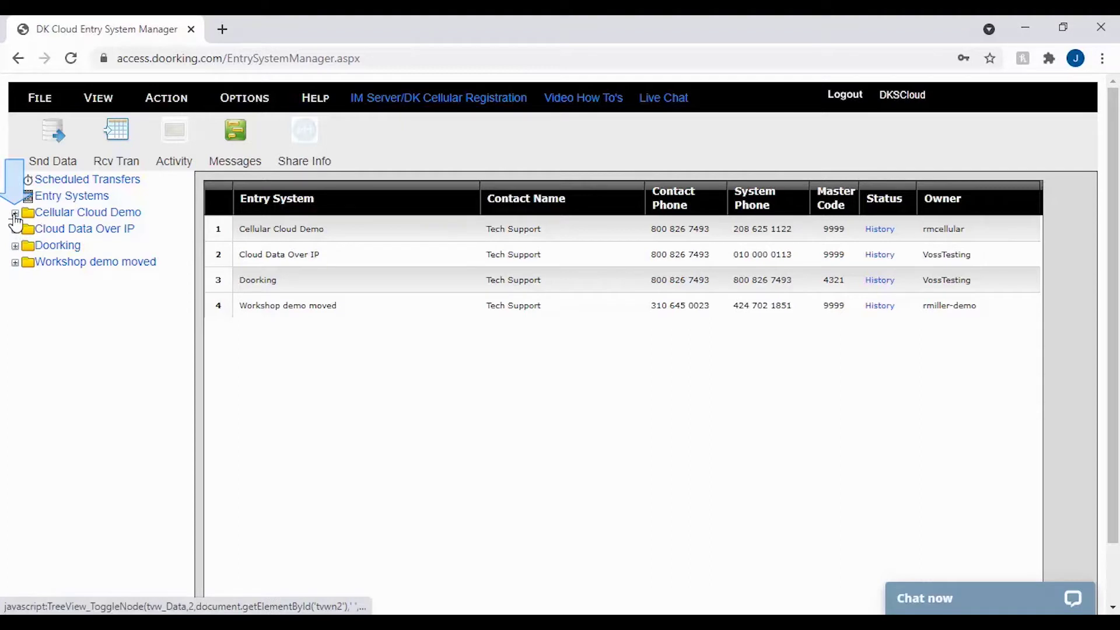
Expand Cellular Cloud Demo and System Information, then open the Security Level page
click(15, 215)
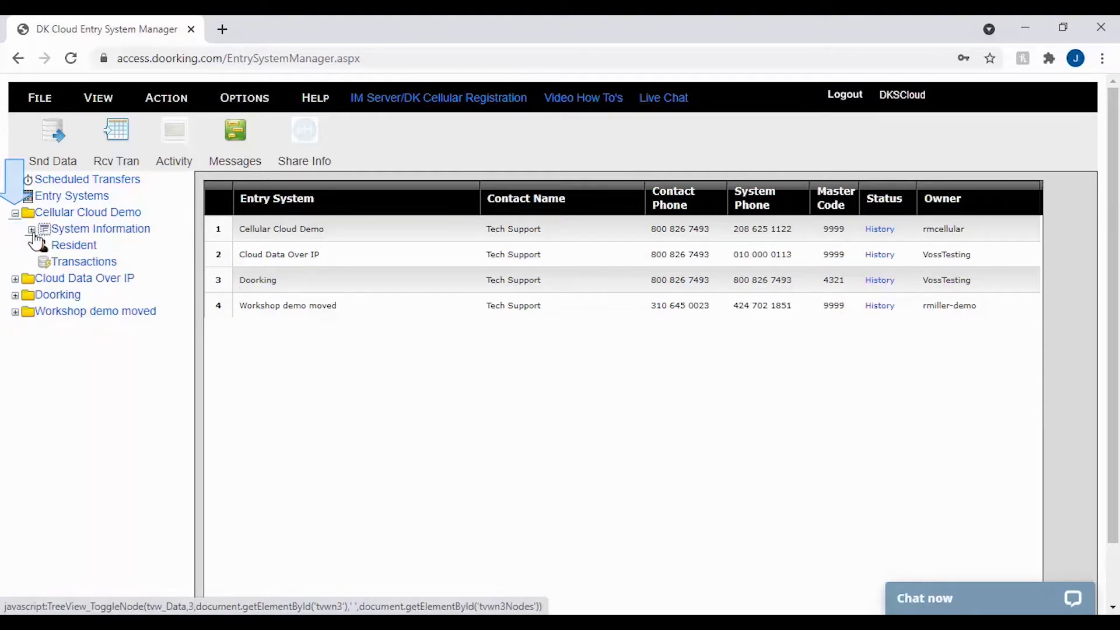
click(32, 229)
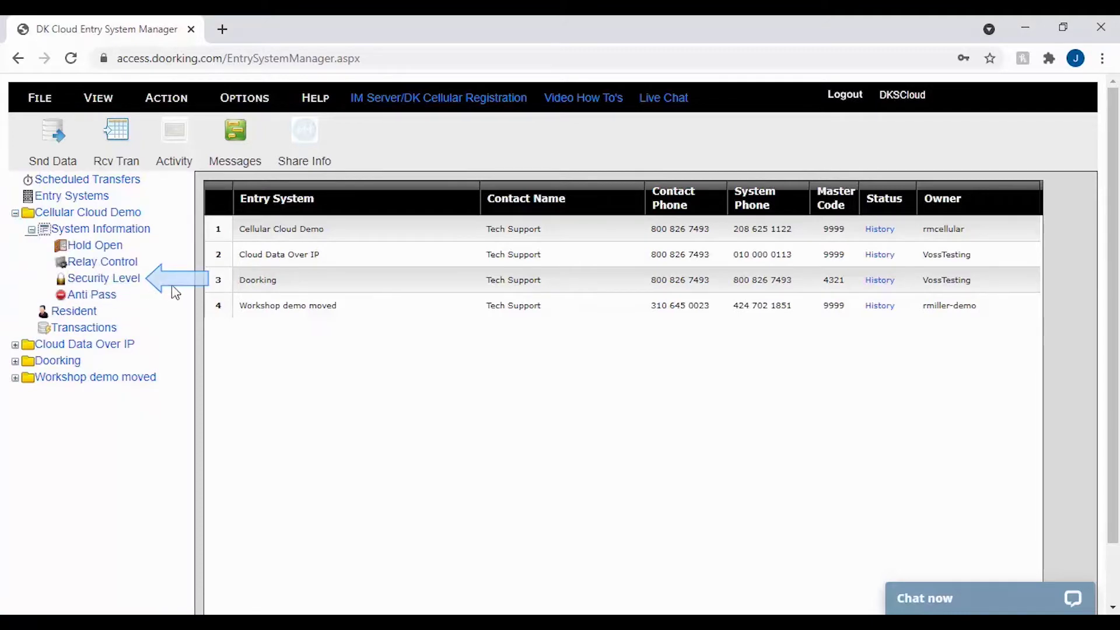
click(103, 278)
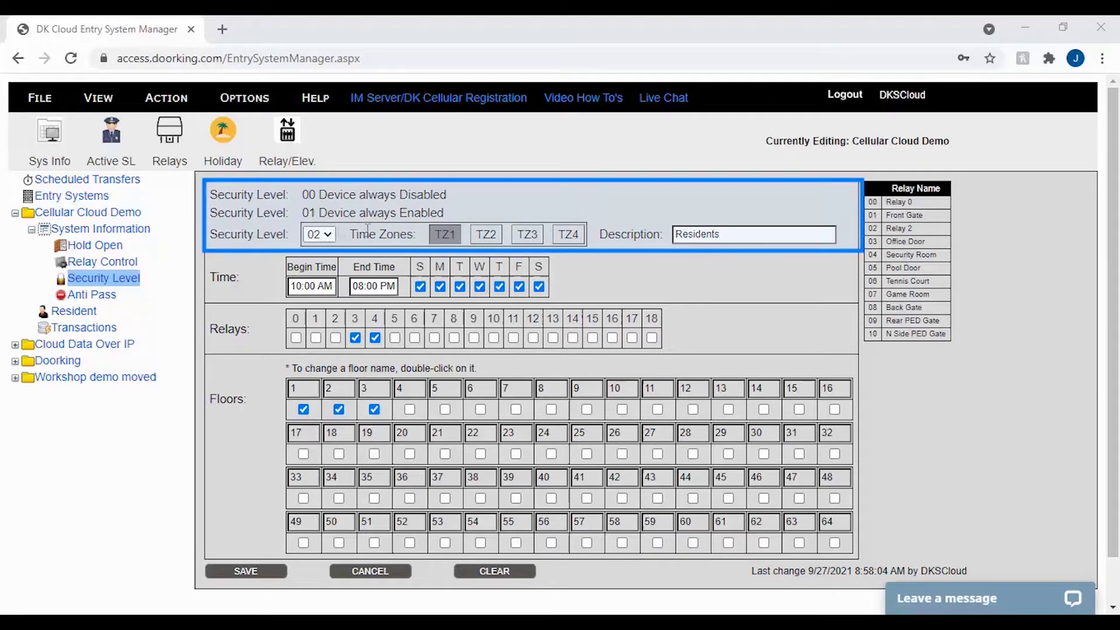
Browse the security level list and keep level 02 Residents selected
click(328, 235)
drag(328, 266, 329, 511)
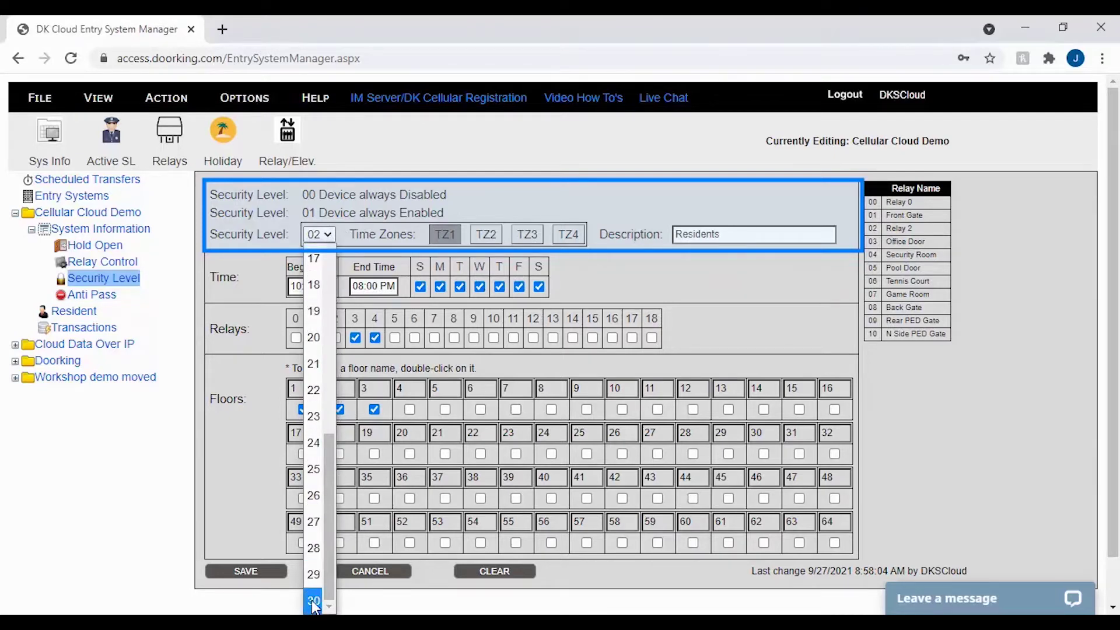
click(468, 256)
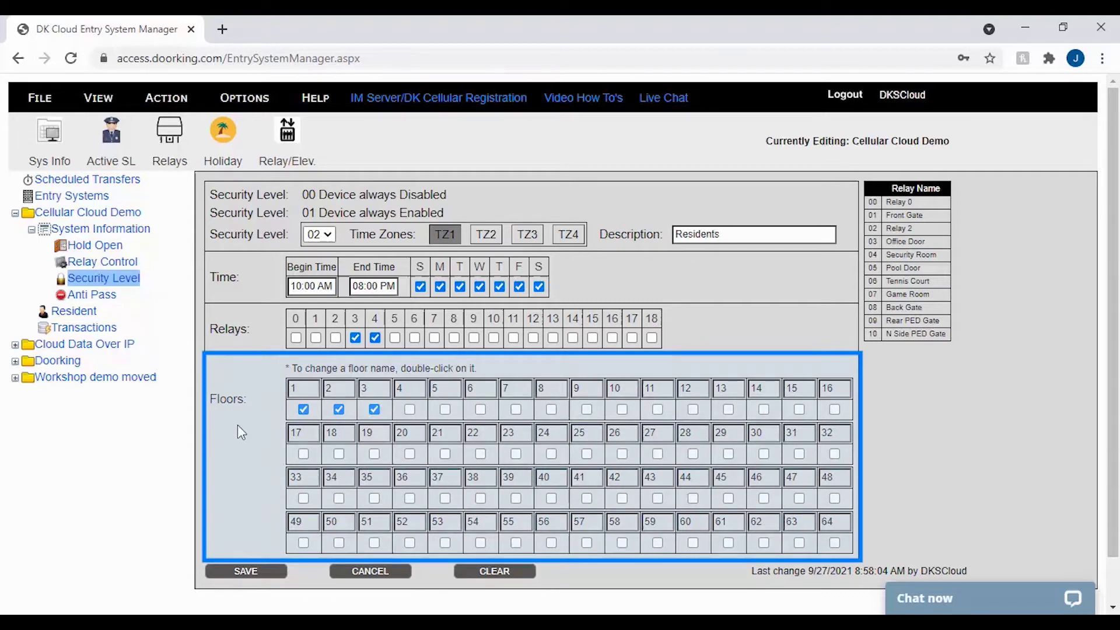
Rename floor 1 in the security level floor grid to L
click(300, 391)
double_click(299, 391)
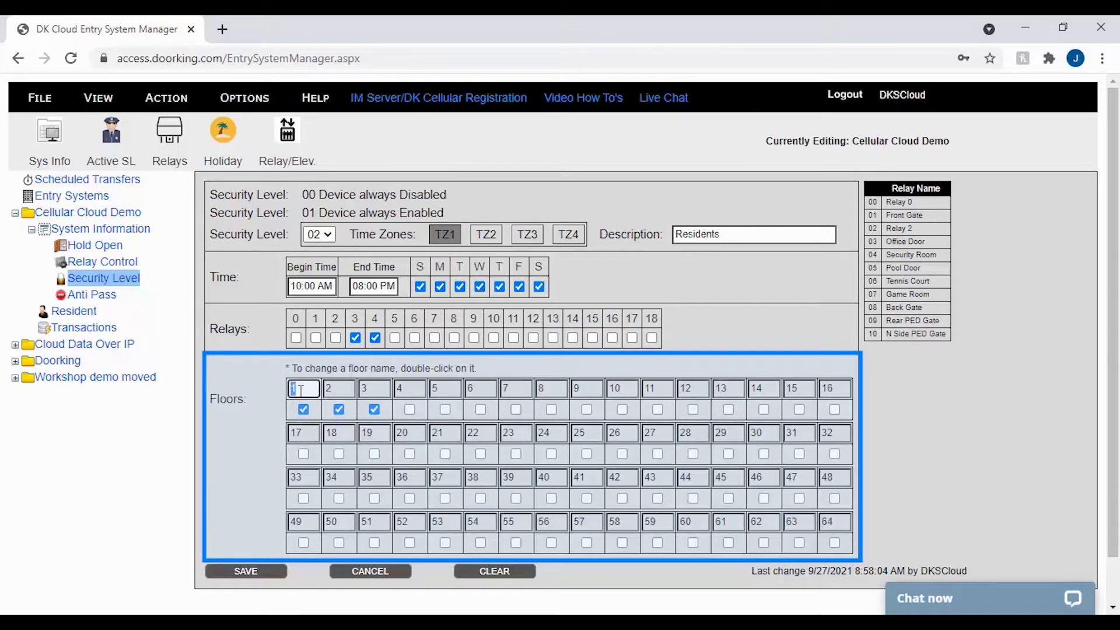
text(L)
key(Return)
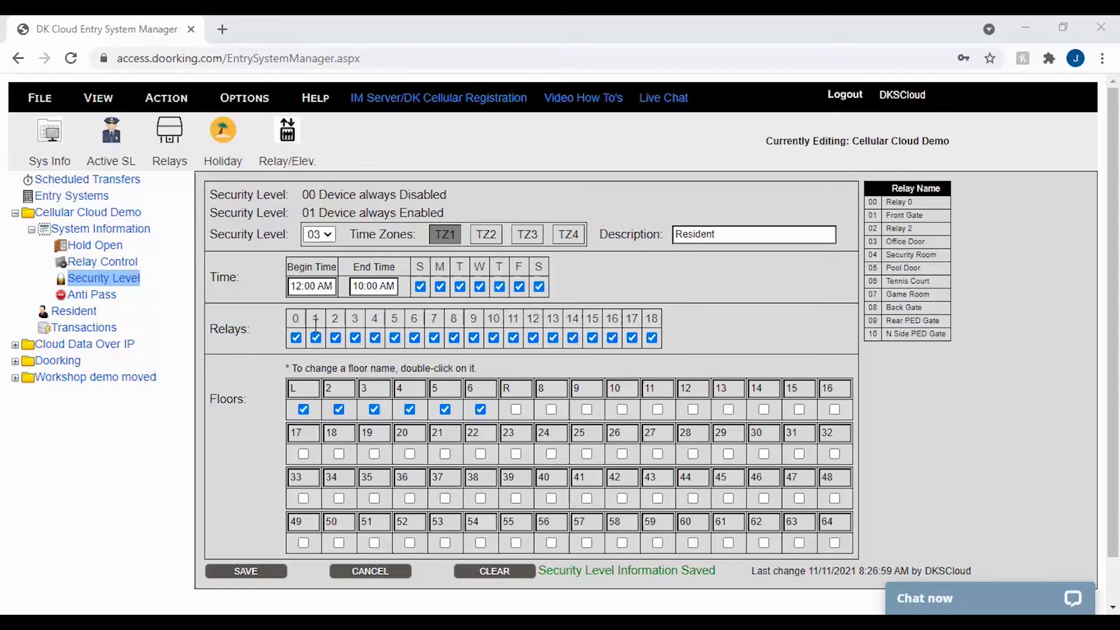
View level 03's time zone 2 (10 AM–10 PM, floor R), then time zone 3 (10–11:59 PM, no R)
click(486, 234)
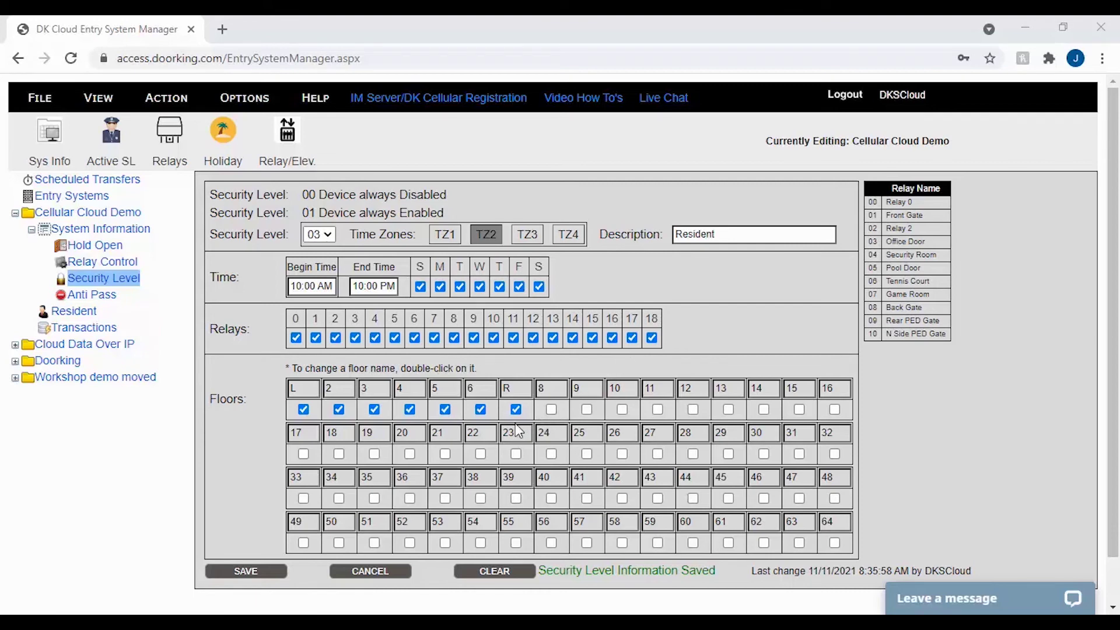
click(527, 236)
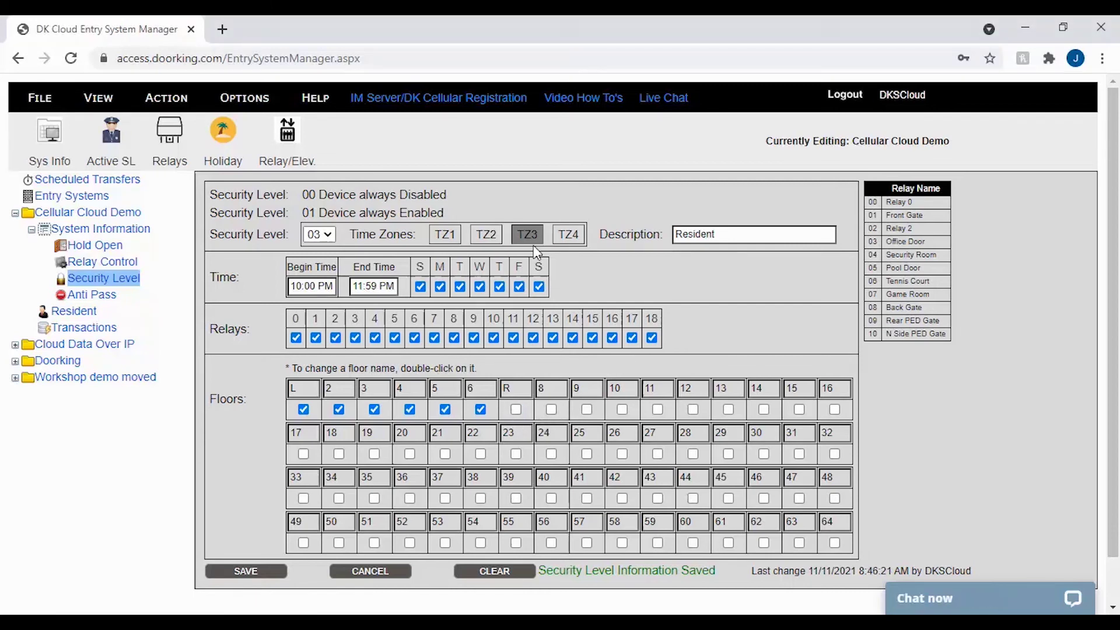